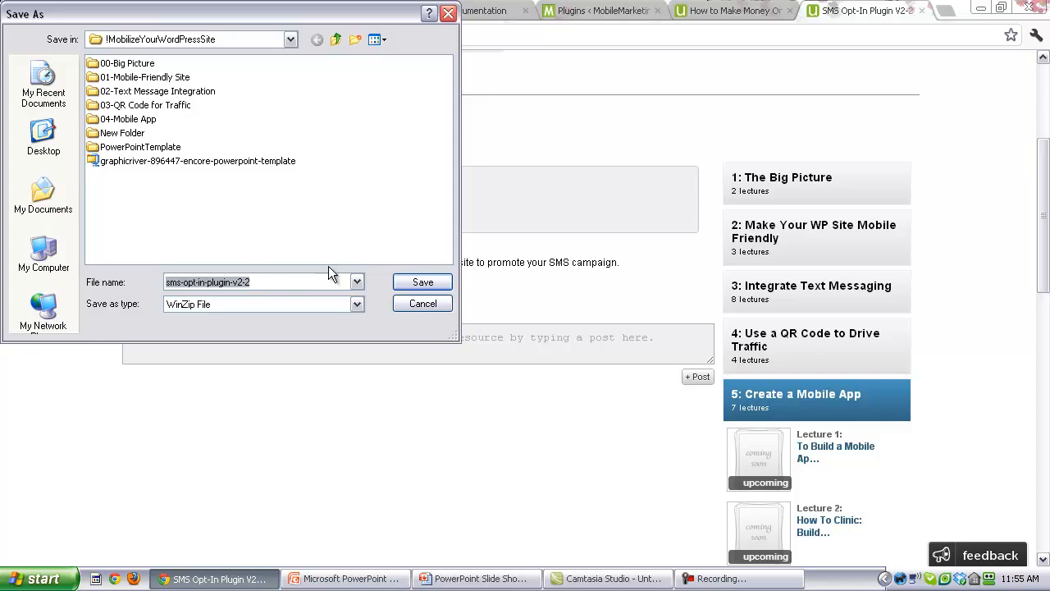
Save the sms-opt-in-plugin-v2-2 zip file in the !MobilizeYourWordPressSite folder and dismiss the download notice.
left_click(417, 284)
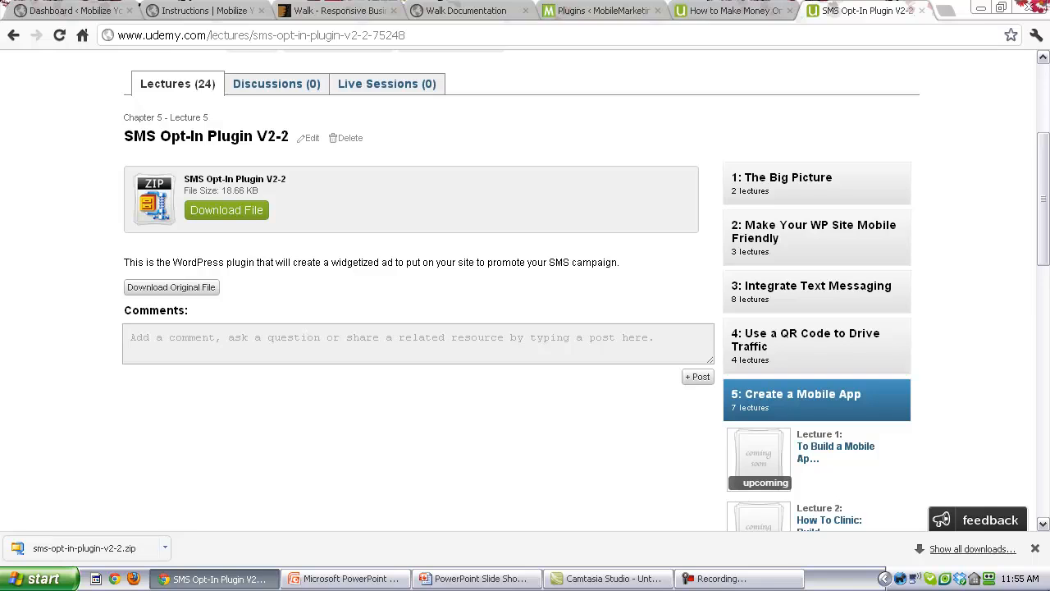
left_click(1036, 552)
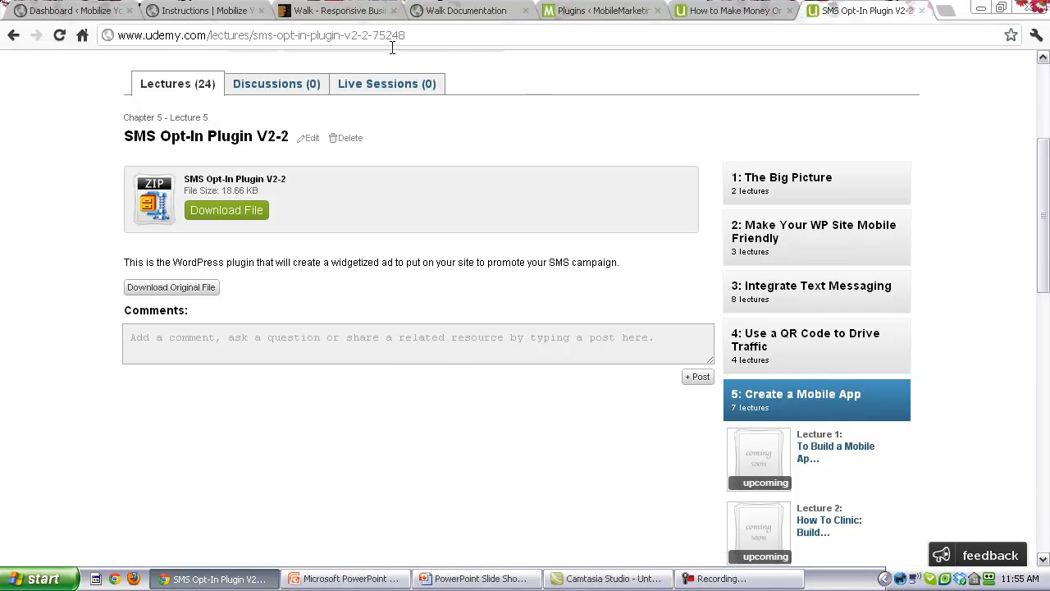
Open the page for uploading a zipped plugin in the site's WordPress admin.
left_click(52, 11)
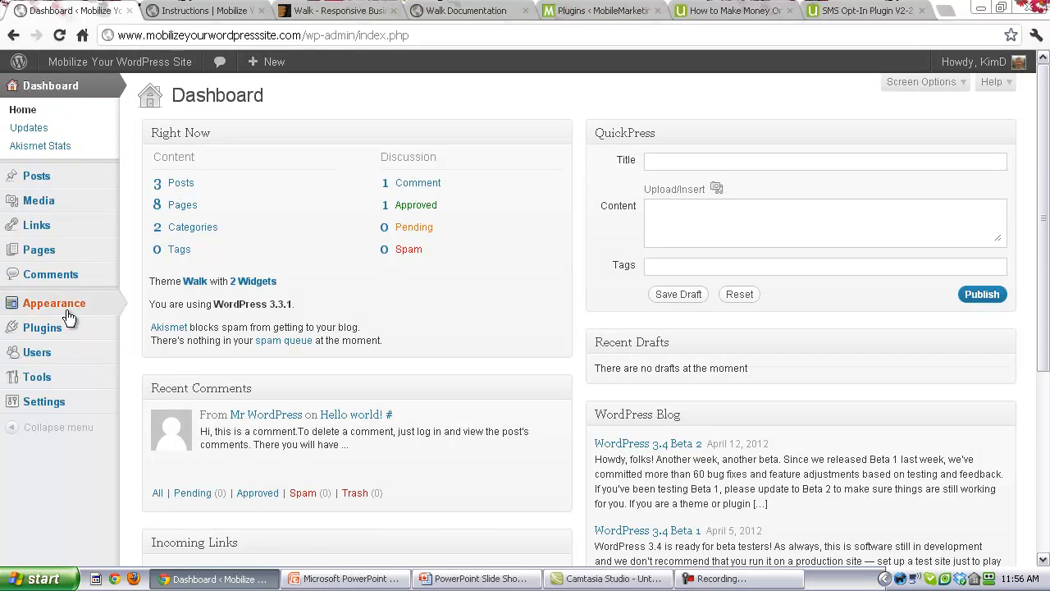
mouse_move(64, 330)
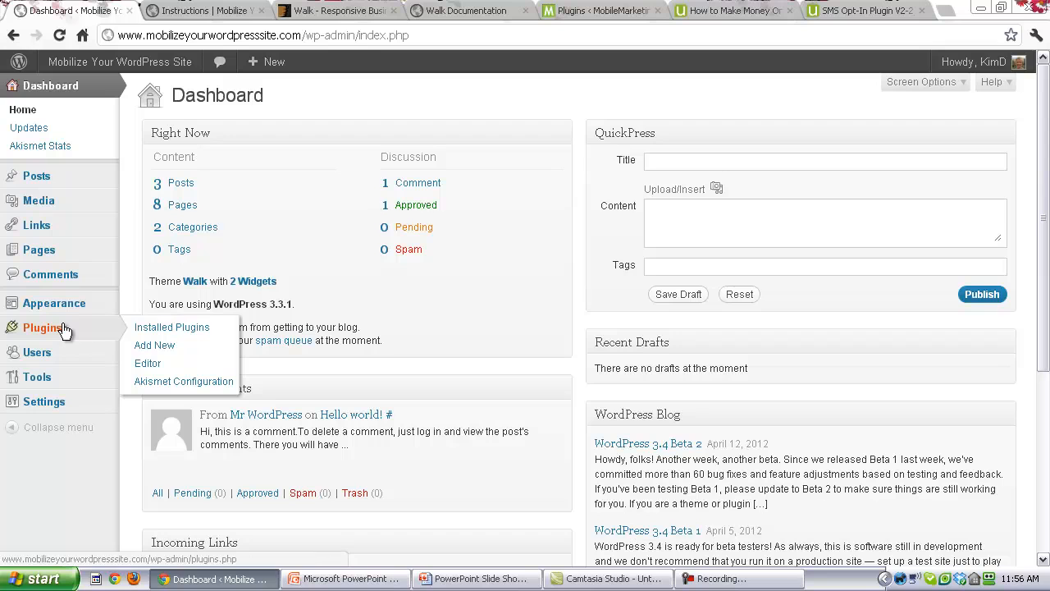
left_click(152, 345)
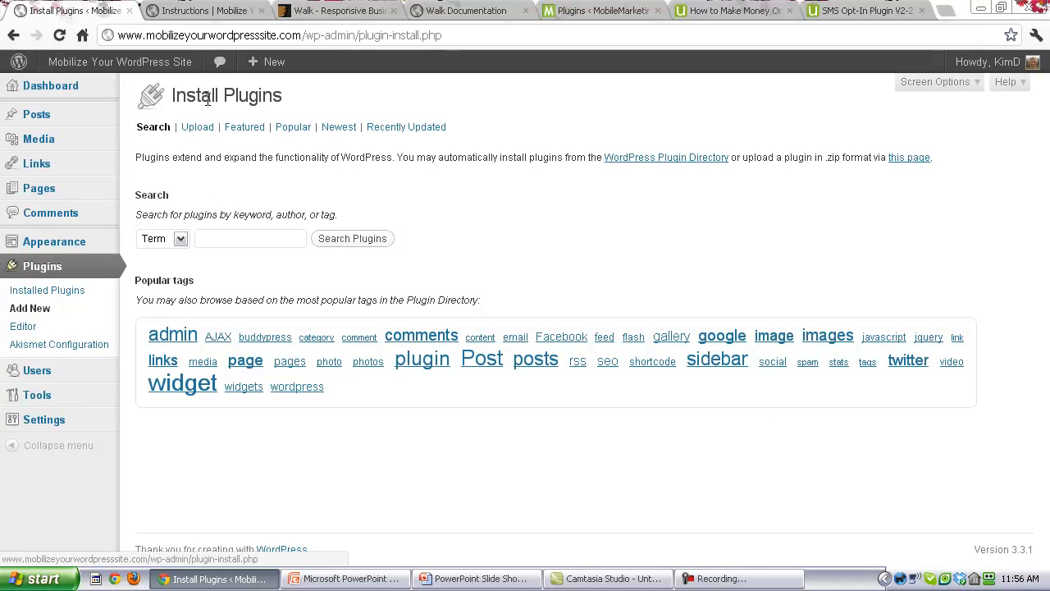
left_click(204, 129)
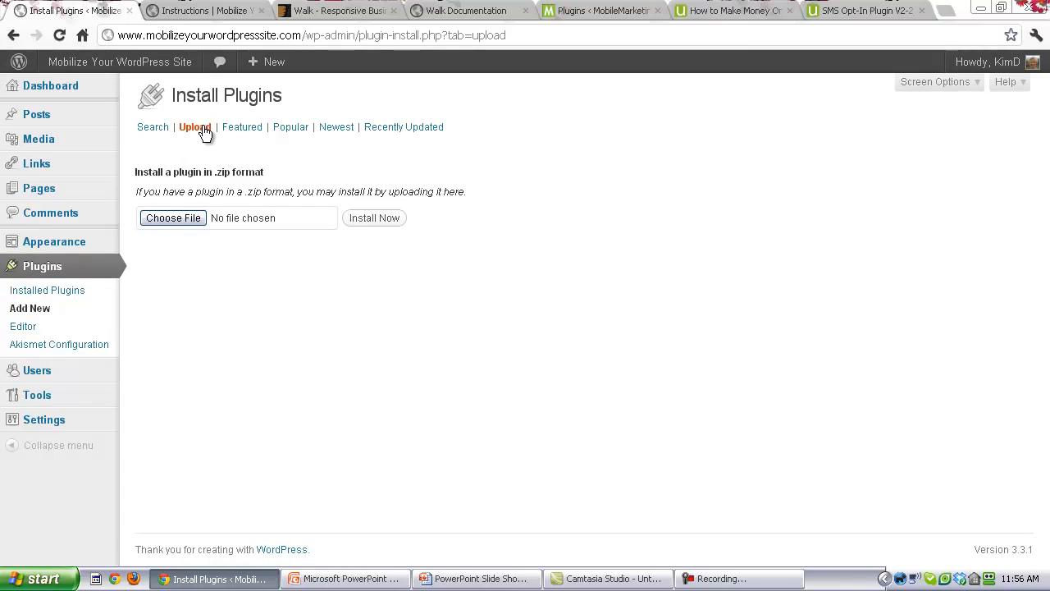
Install the plugin from the sms-opt-in-plugin-v2-2 zip file and activate it.
left_click(190, 219)
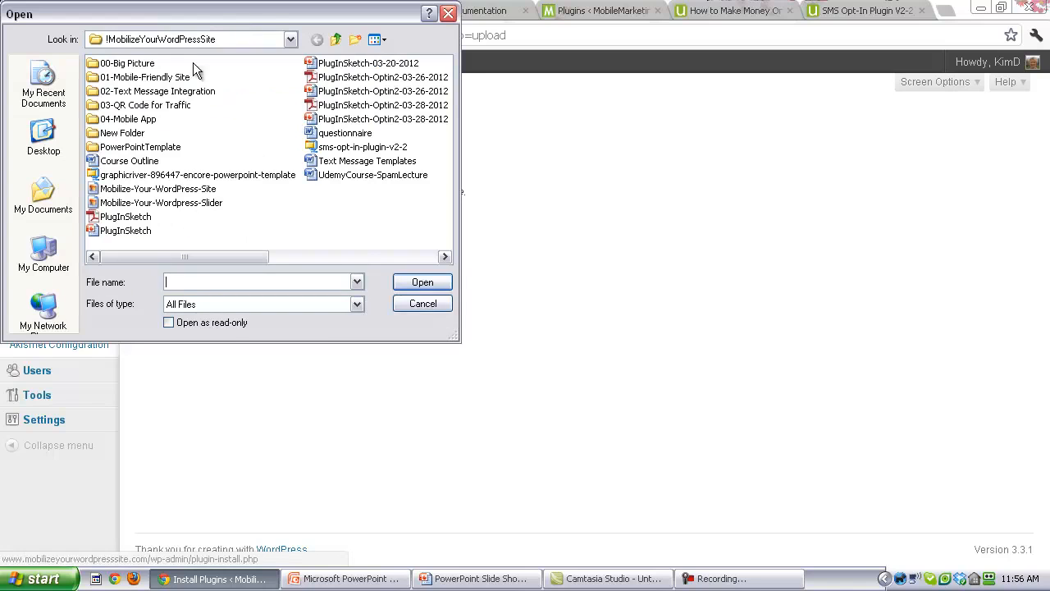
left_click(377, 149)
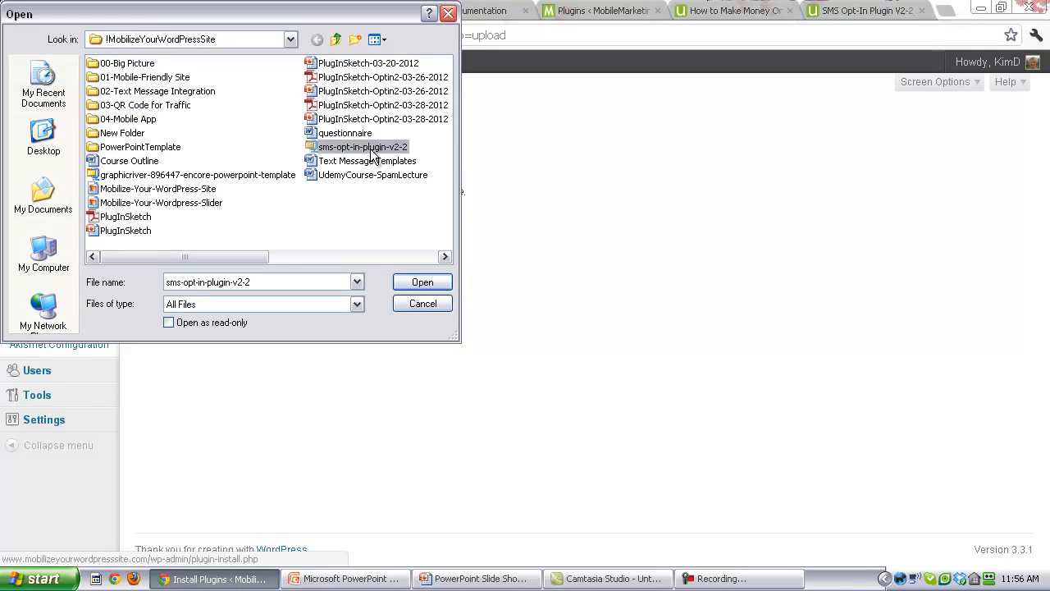
left_click(417, 282)
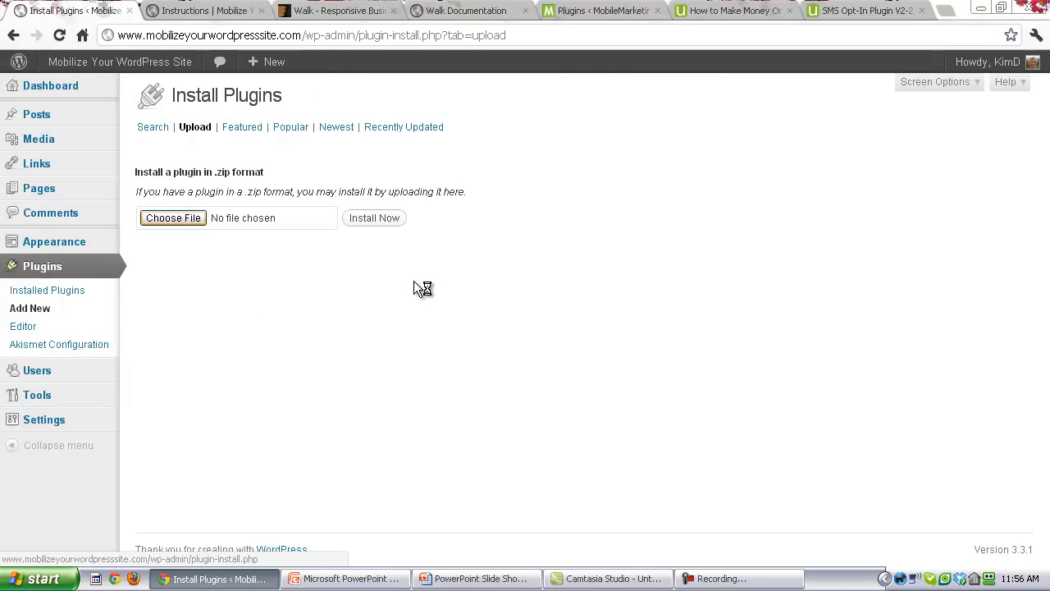
left_click(390, 220)
left_click(374, 219)
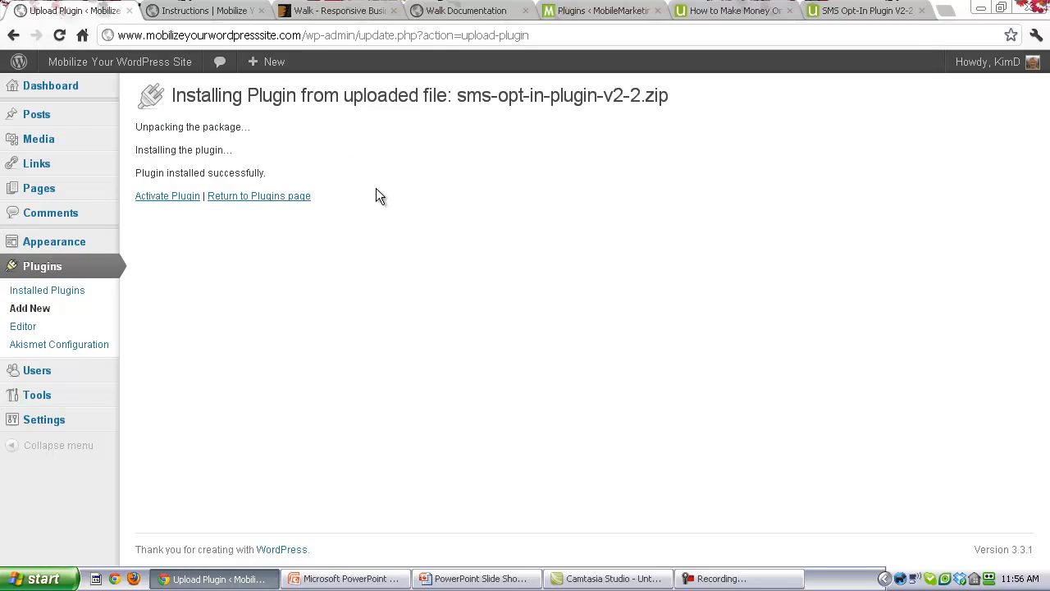
left_click(146, 198)
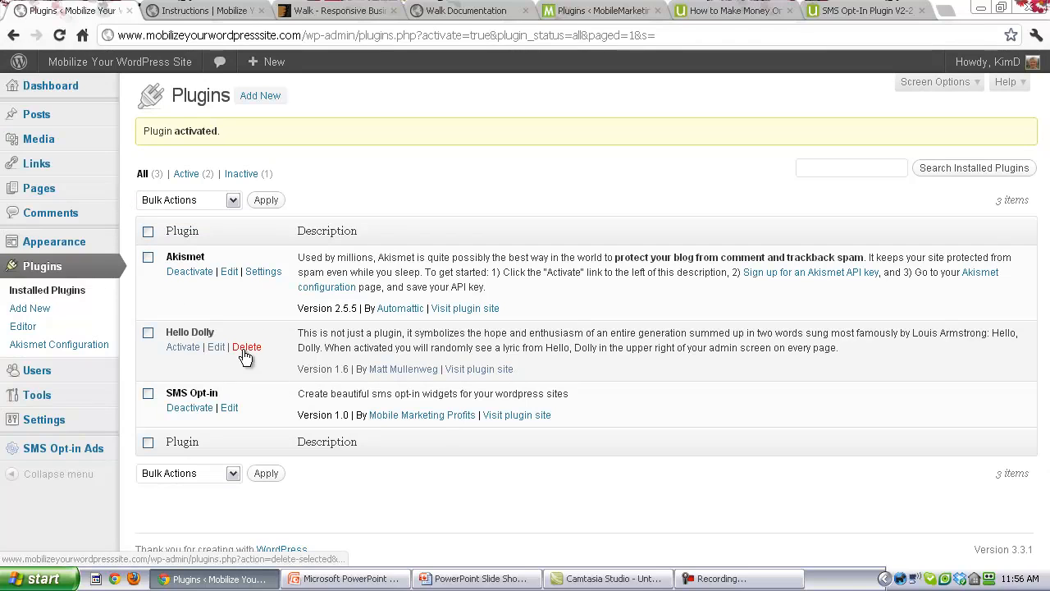
View the SMS Opt-in plugin's website and return to the installed plugins list.
left_click(521, 415)
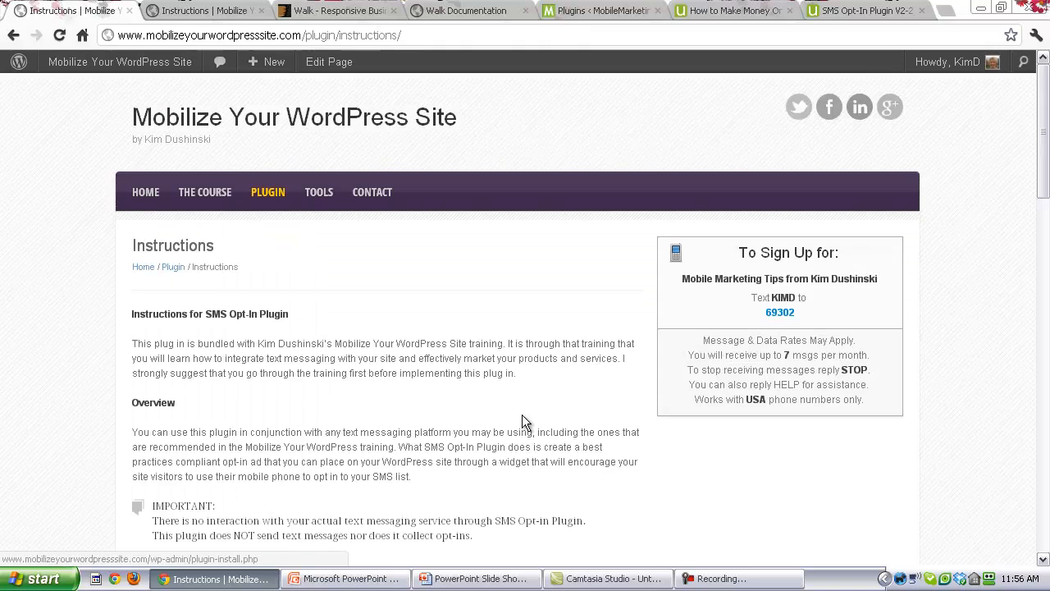
left_click(13, 35)
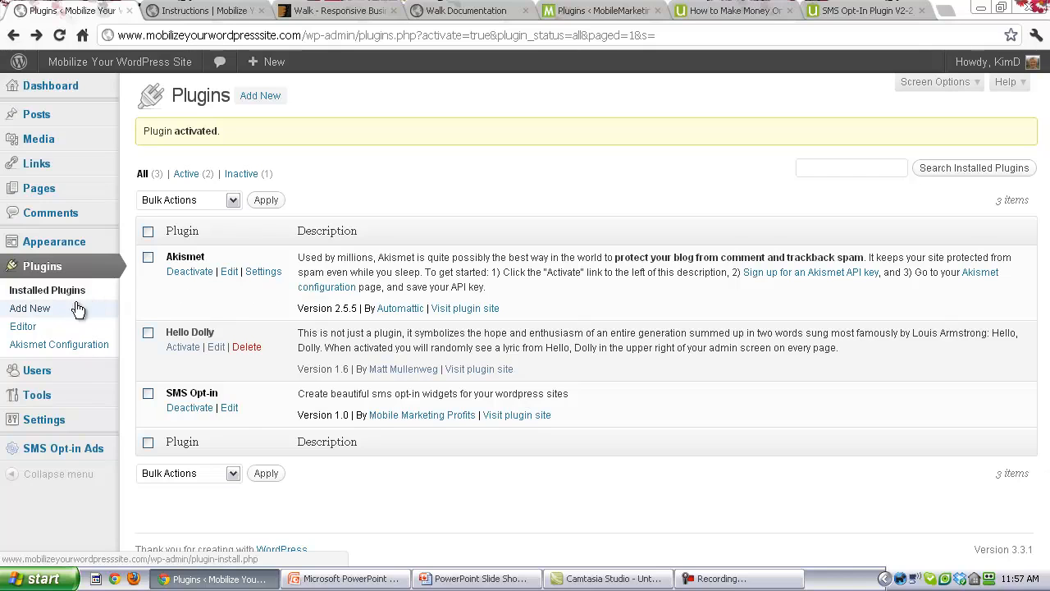
Start a new SMS opt-in campaign ad and fill in the Mobile Marketing Tips offer that includes the author's name.
mouse_move(104, 453)
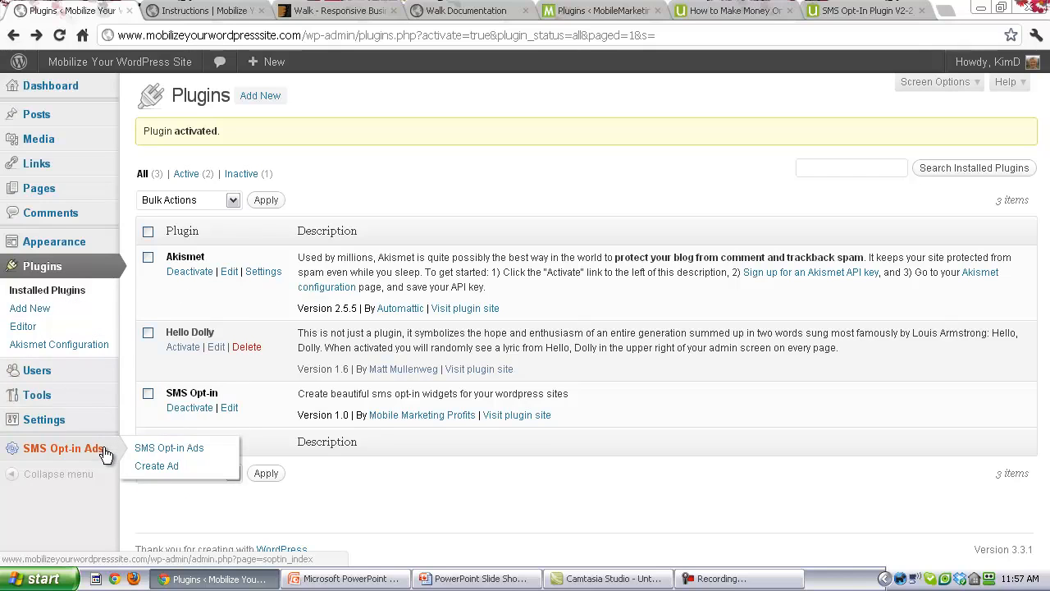
left_click(151, 452)
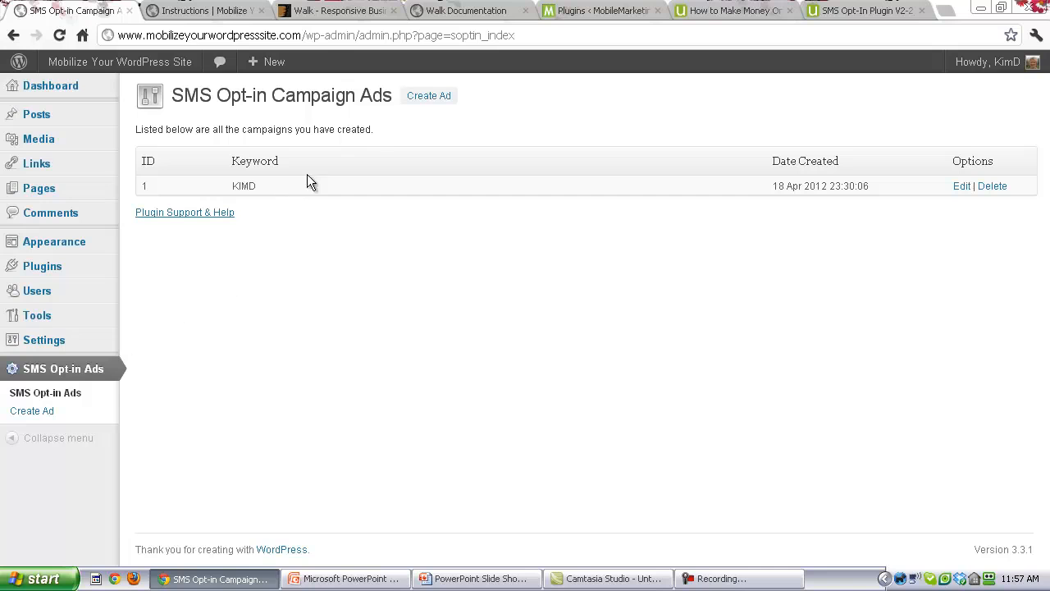
left_click(427, 99)
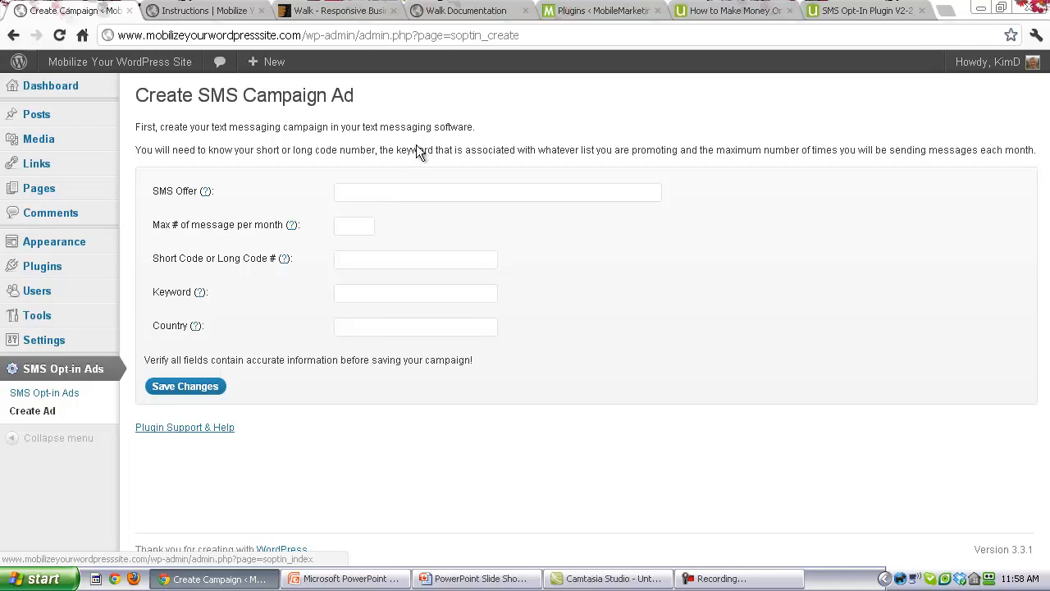
left_click(370, 192)
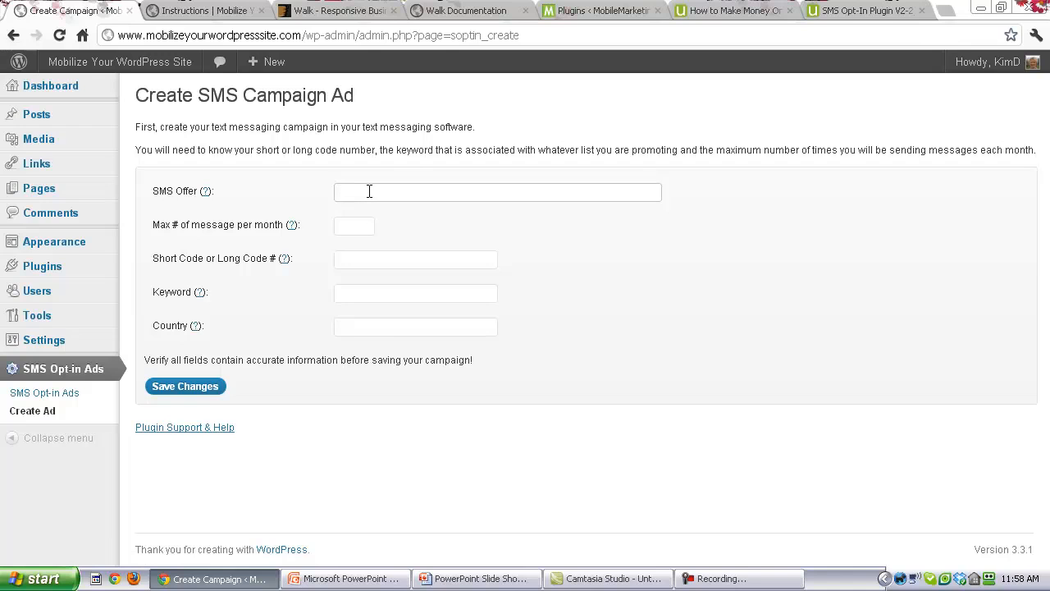
type("m")
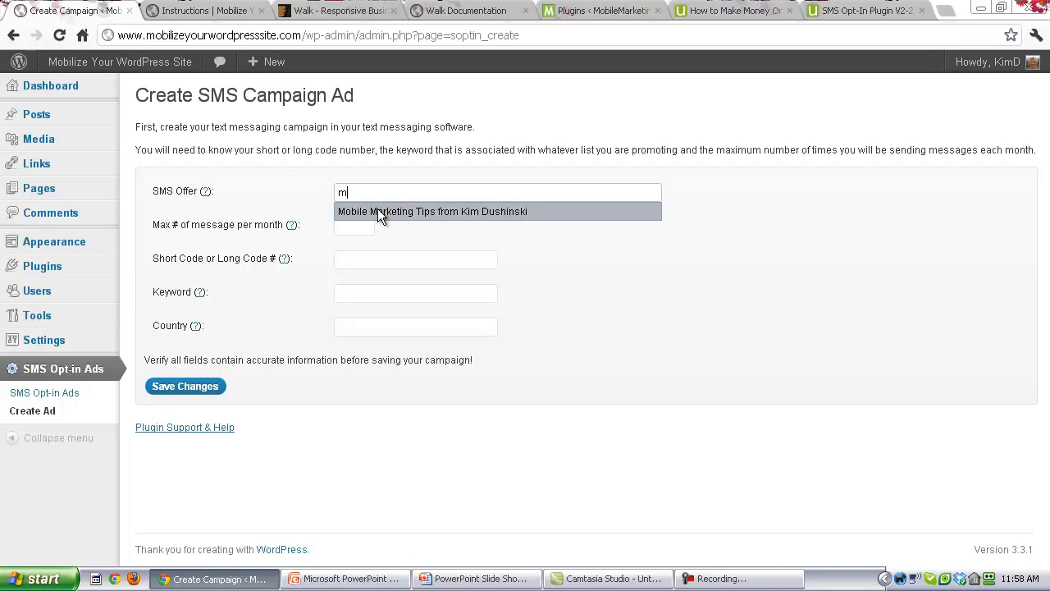
left_click(379, 211)
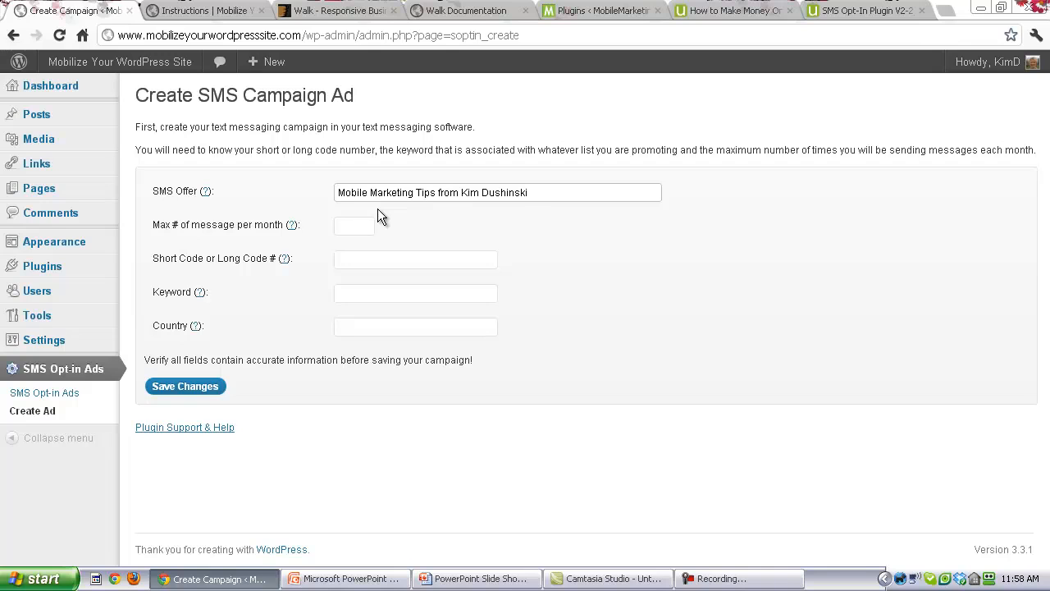
Set the ad's maximum messages per month to 7 and enter the campaign's SMS short code.
left_click(340, 225)
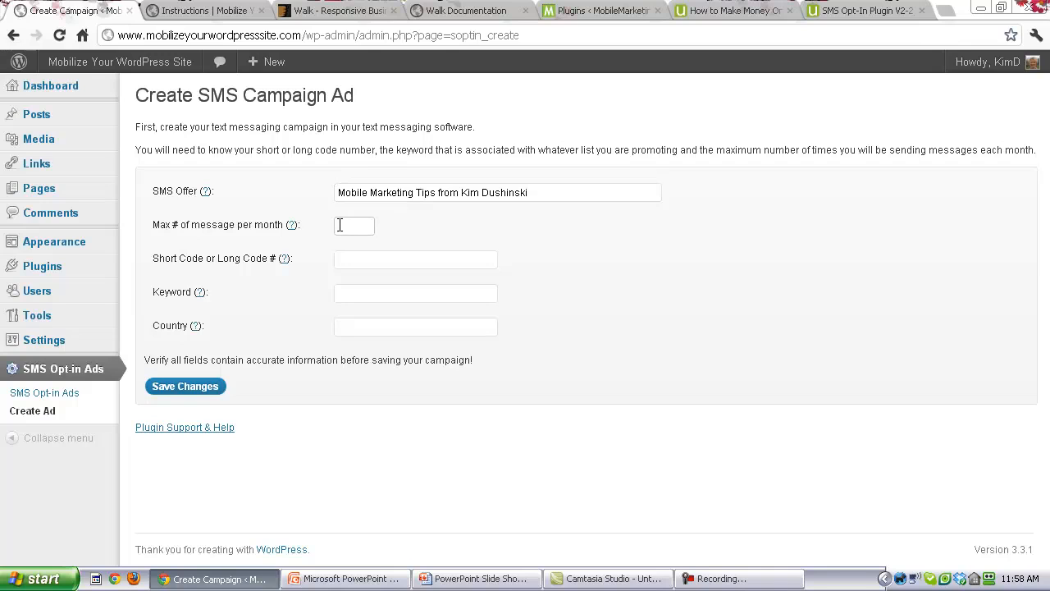
type("7")
left_click(403, 229)
left_click(358, 262)
type("6")
left_click(356, 276)
Set the ad's keyword to KIMD and its country to USA, and save the campaign ad.
left_click(361, 295)
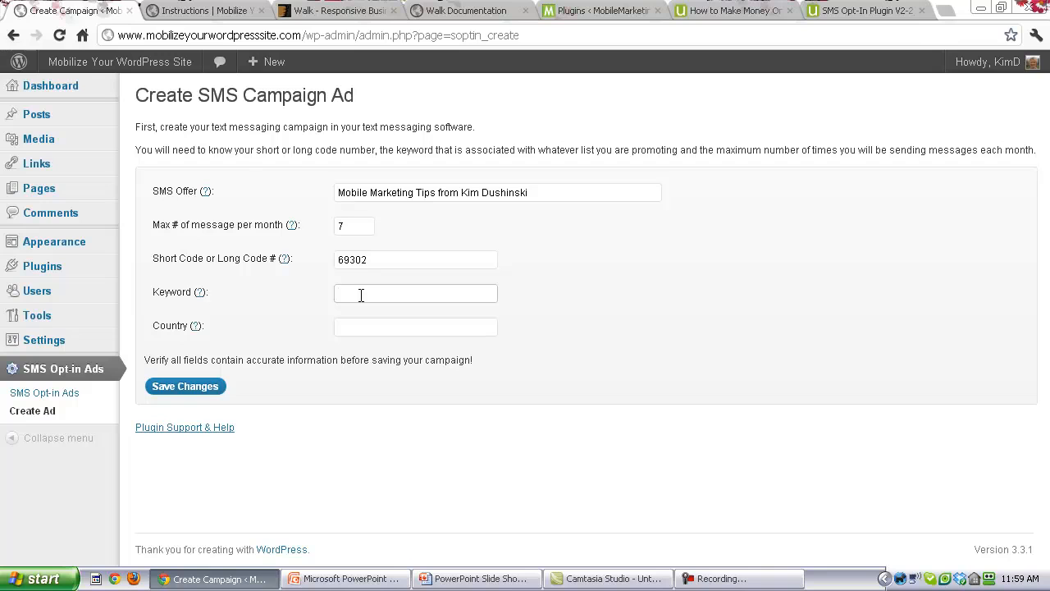
type("k")
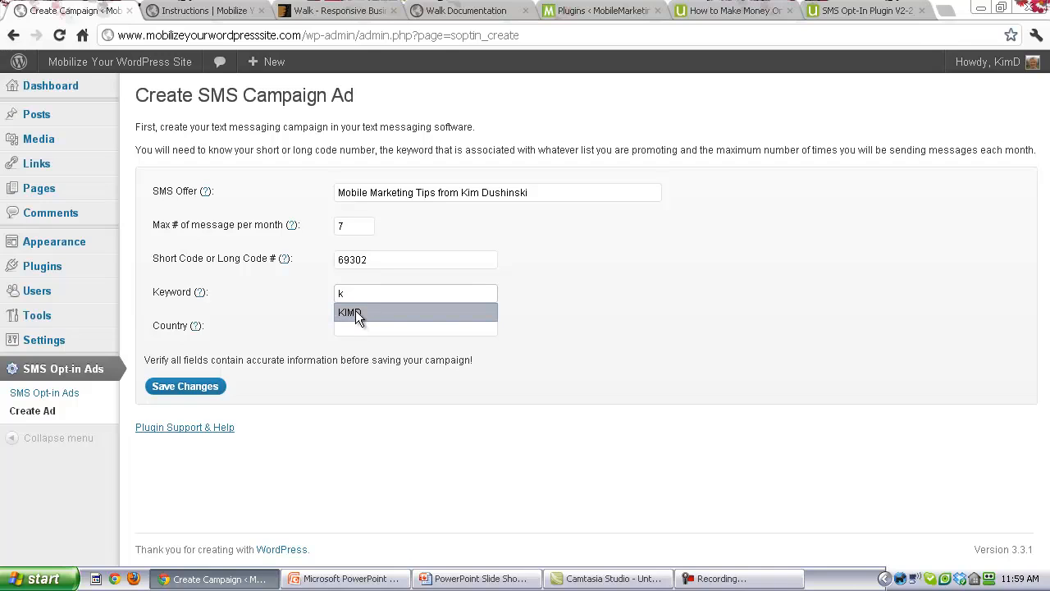
left_click(355, 312)
left_click(357, 326)
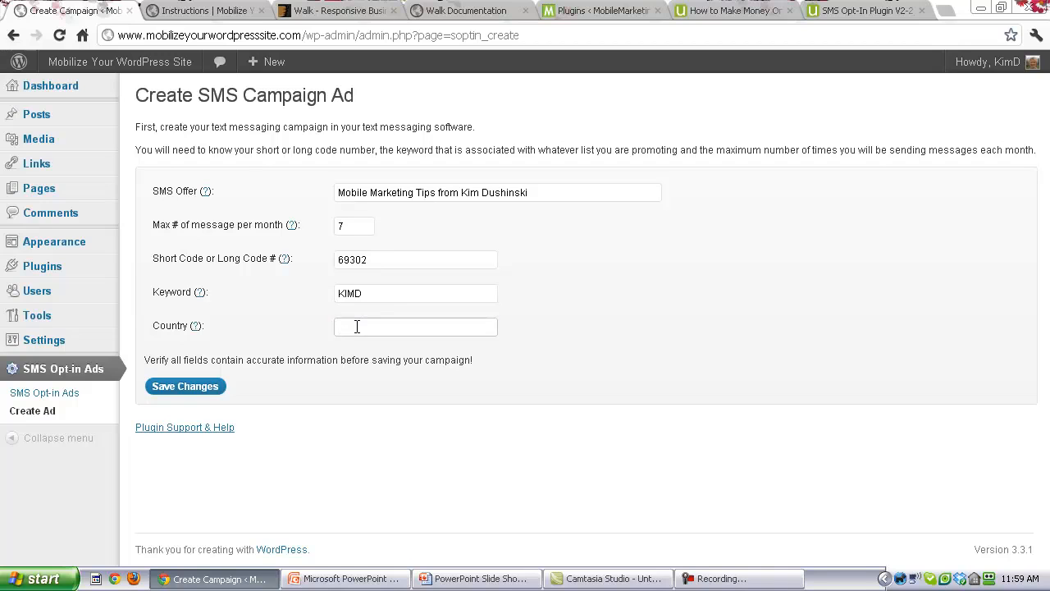
type("U")
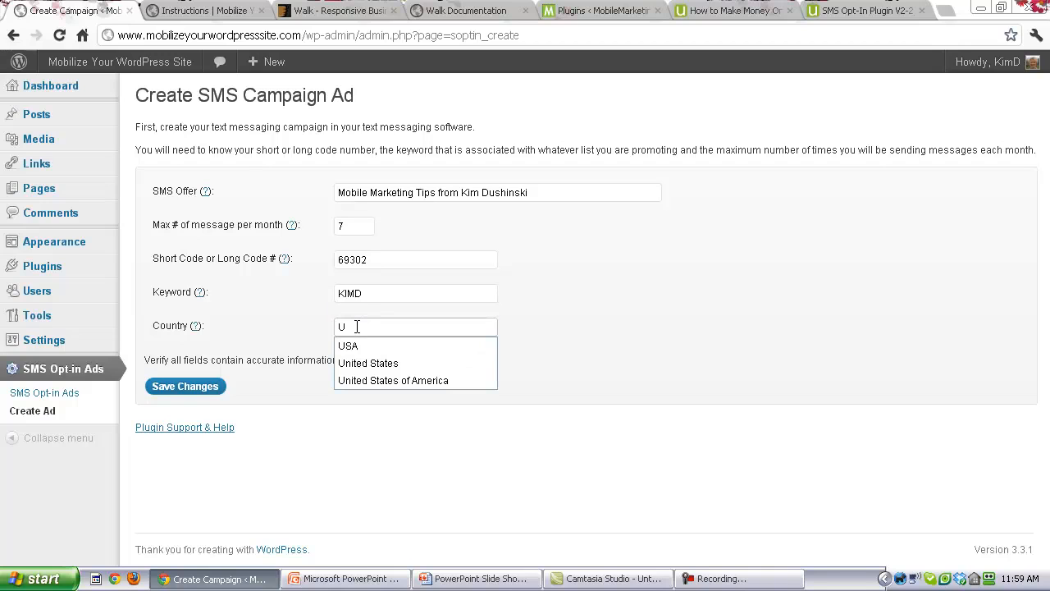
left_click(349, 344)
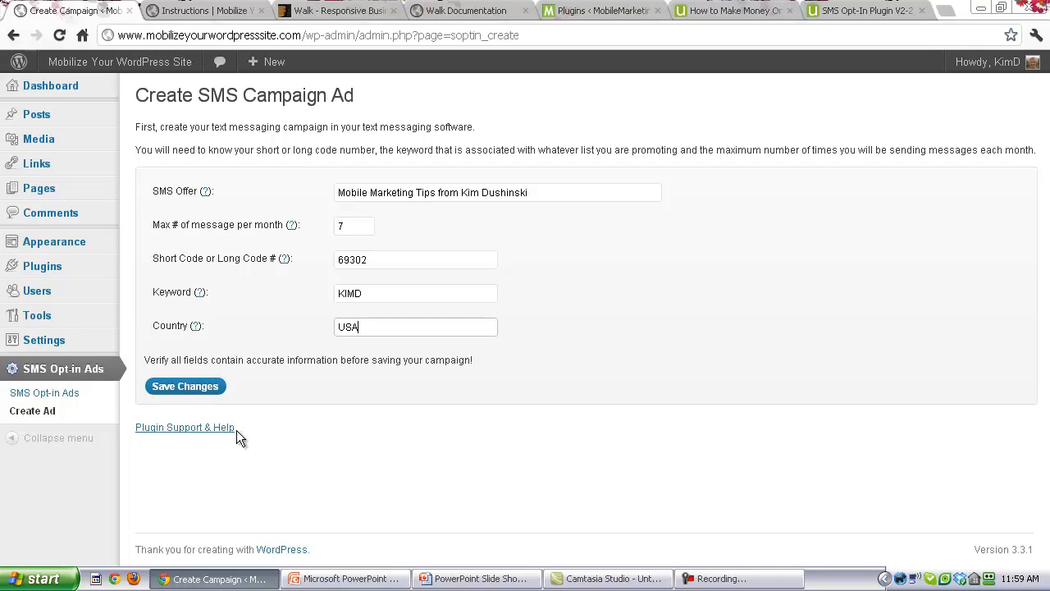
left_click(197, 387)
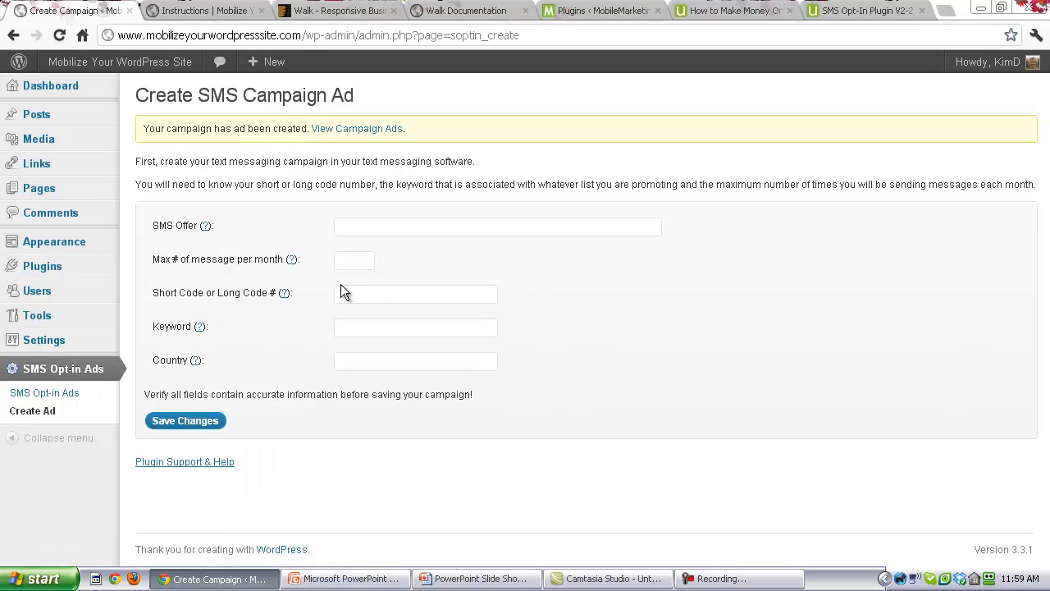
Review the list of campaign ads and the site's plugin Instructions page, and return to the WordPress admin.
left_click(339, 132)
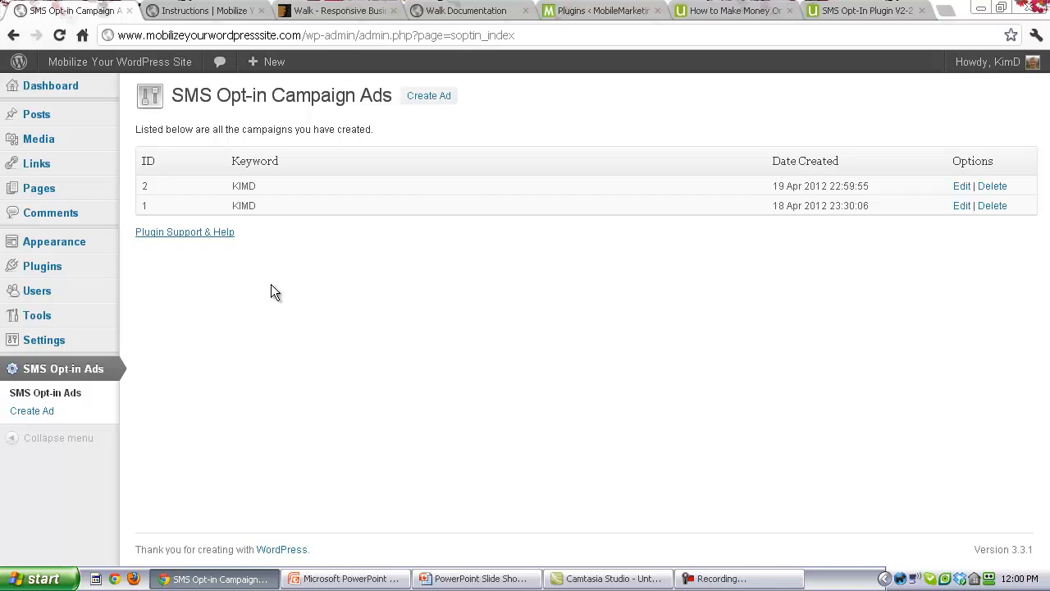
left_click(203, 11)
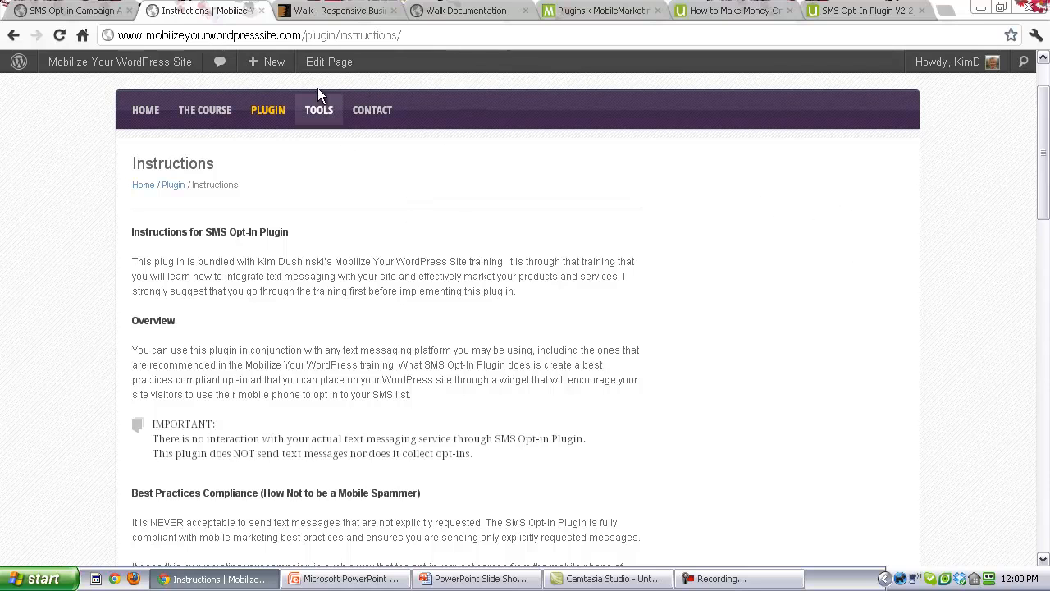
left_click(65, 14)
Open the site's widget settings, locate the SMS Opt-in widget and expand the Instructions Sidebar area.
mouse_move(70, 248)
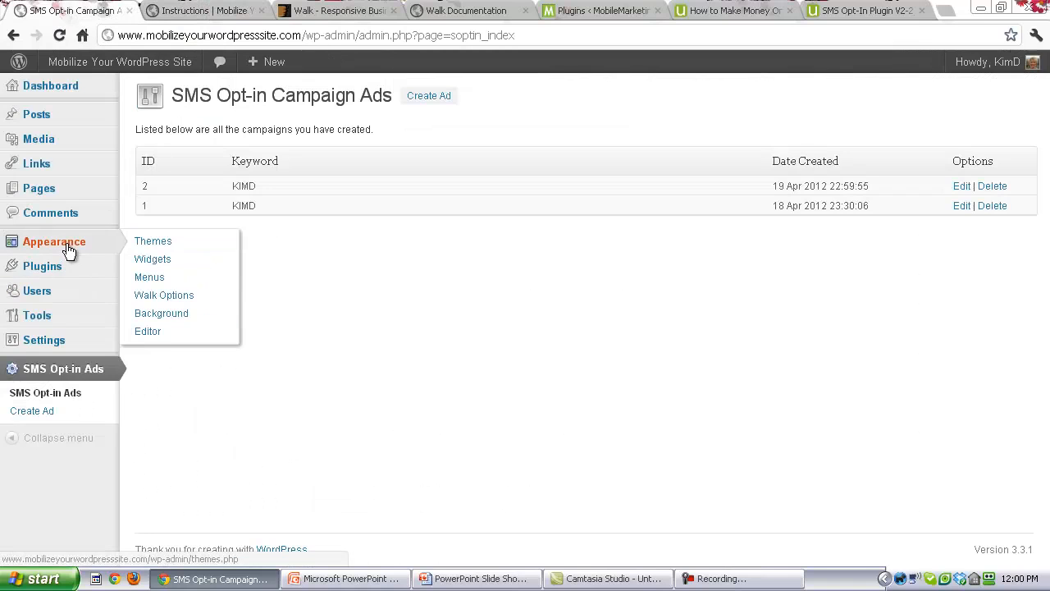
left_click(151, 261)
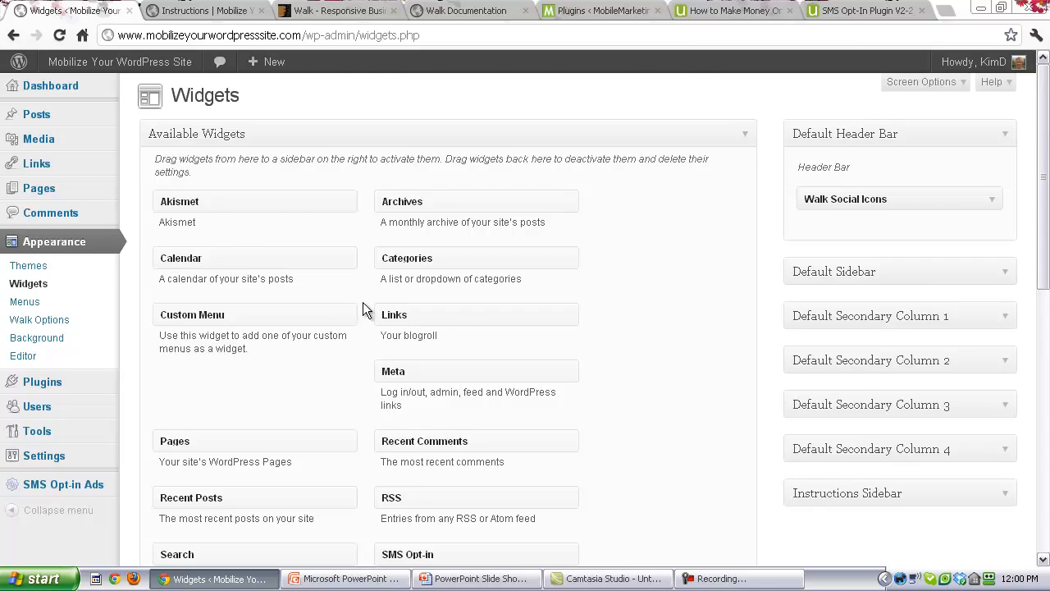
scroll(363, 311, "down", 2)
scroll(363, 302, "up", 2)
scroll(363, 303, "down", 4)
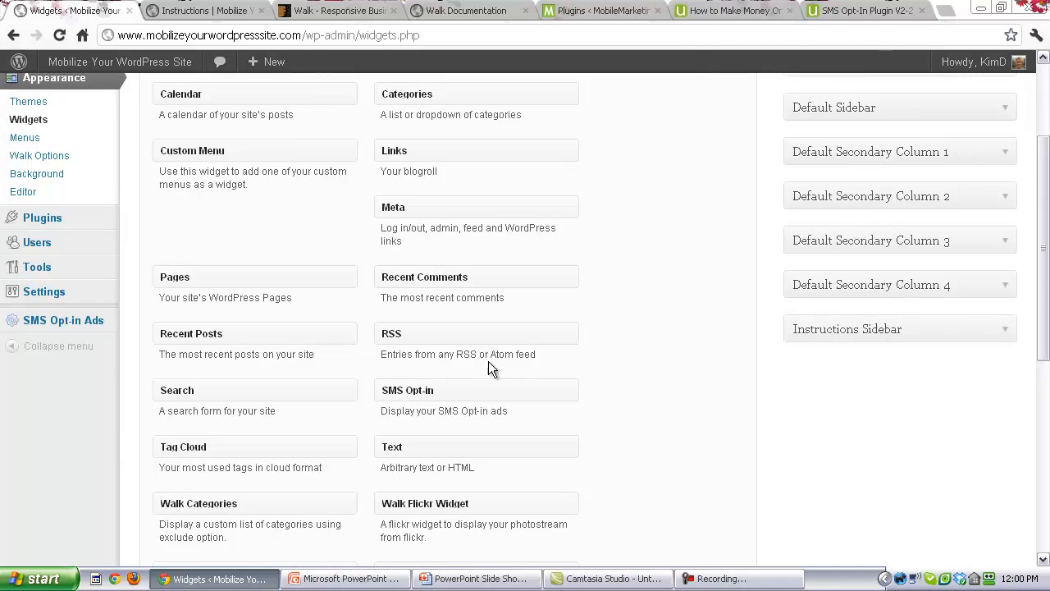
scroll(624, 350, "up", 3)
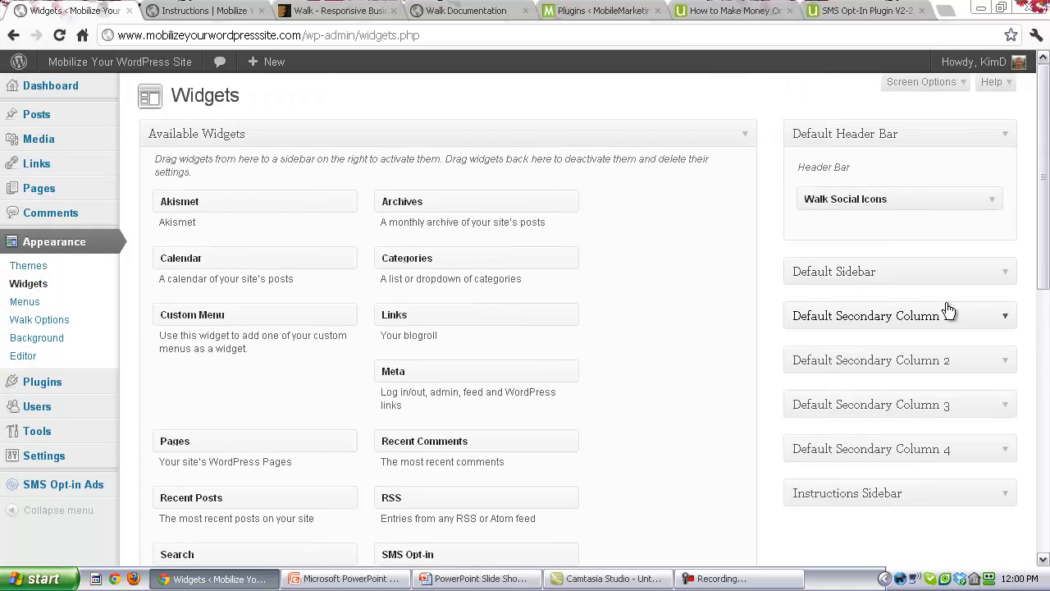
left_click(1003, 493)
Add the SMS Opt-in widget to the Instructions Sidebar and save it with the KIMD campaign.
scroll(998, 488, "down", 3)
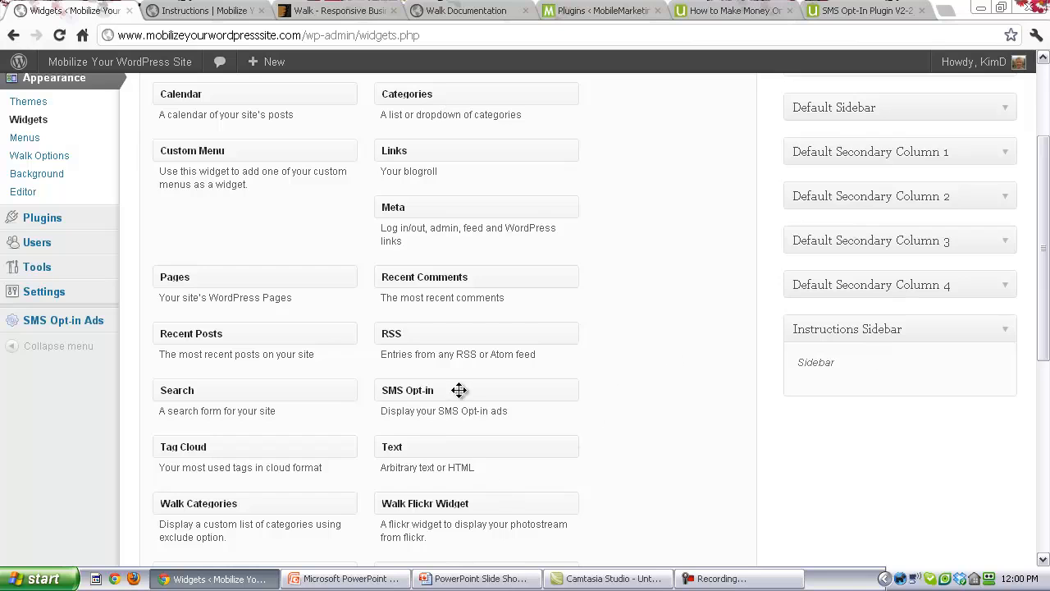
left_click_drag(462, 391, 877, 363)
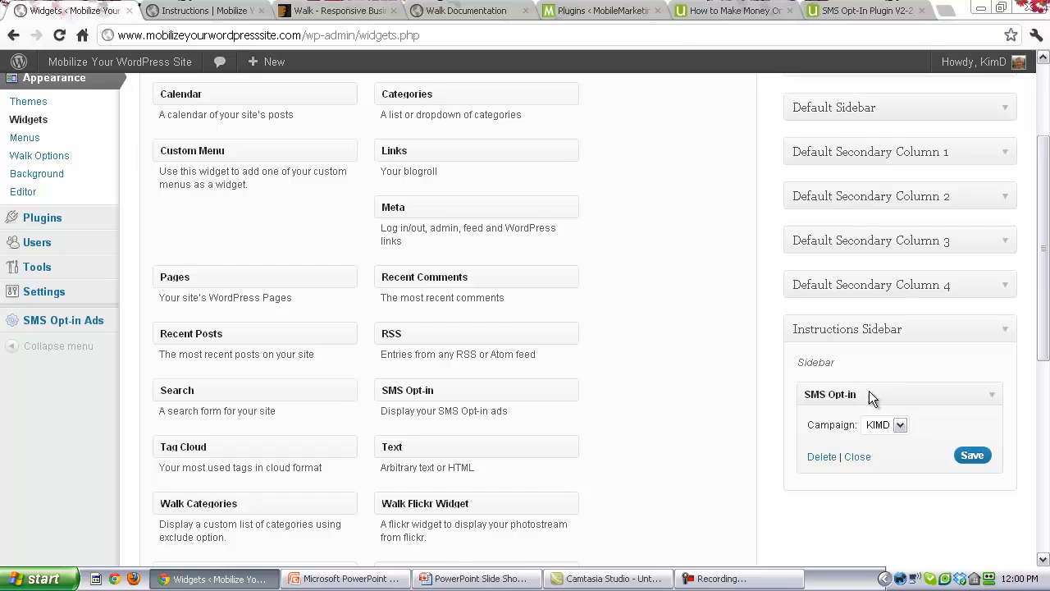
left_click(899, 425)
left_click(974, 456)
Reload the site's Instructions page to check the opt-in ad in its sidebar, and return to the widget settings.
left_click(212, 13)
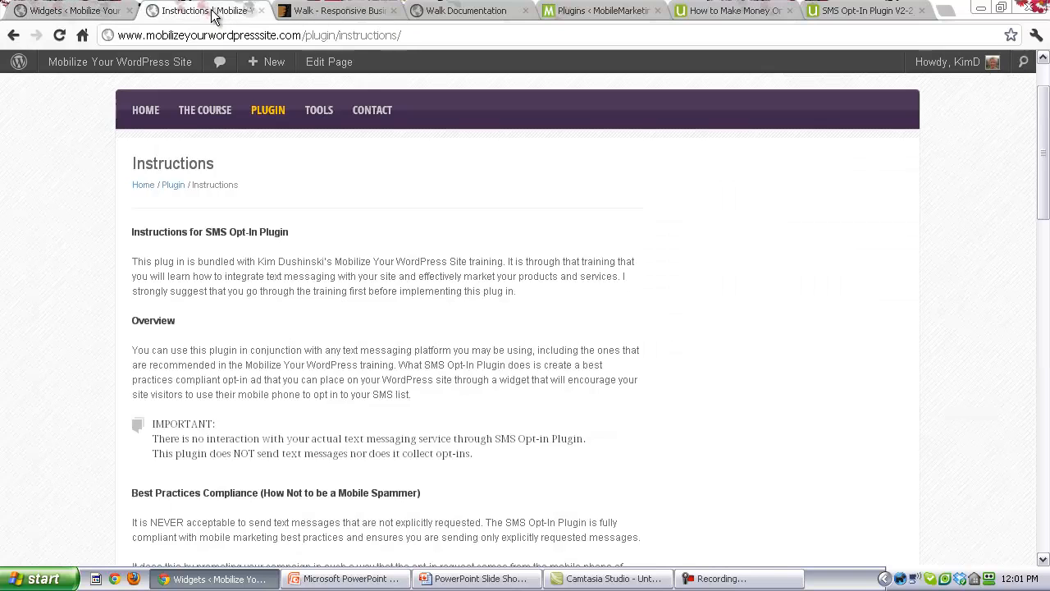
left_click(68, 35)
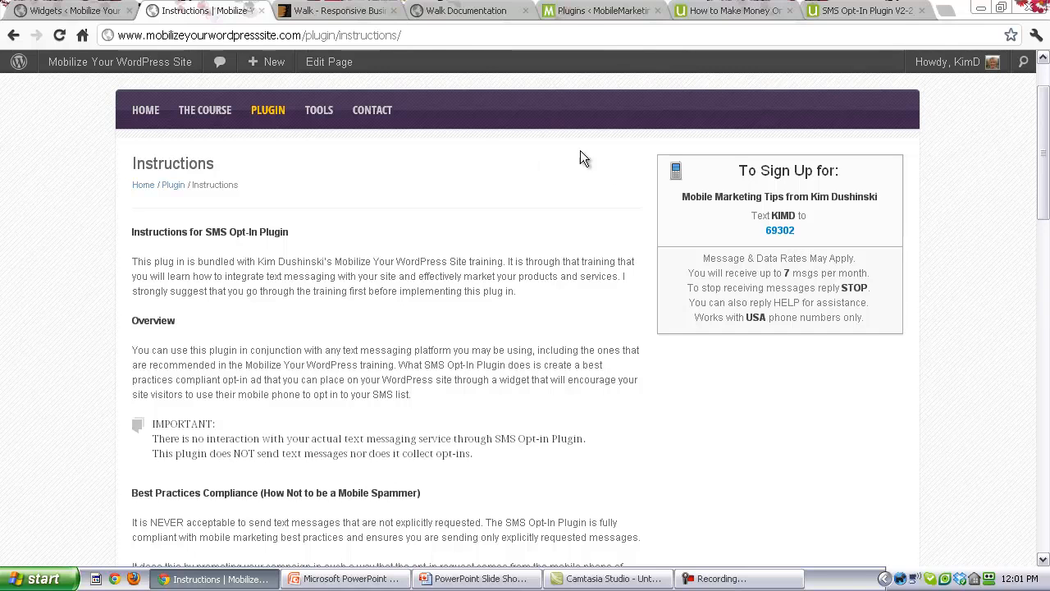
left_click(75, 14)
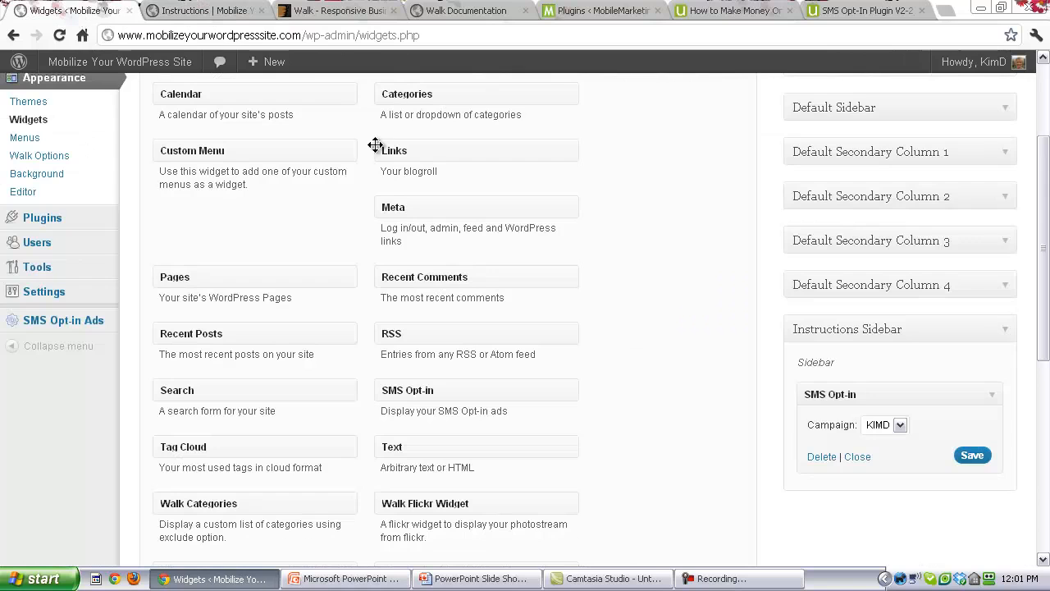
Delete the SMS Opt-in widget from the Instructions Sidebar and reload the Instructions page to check the removal.
left_click(823, 457)
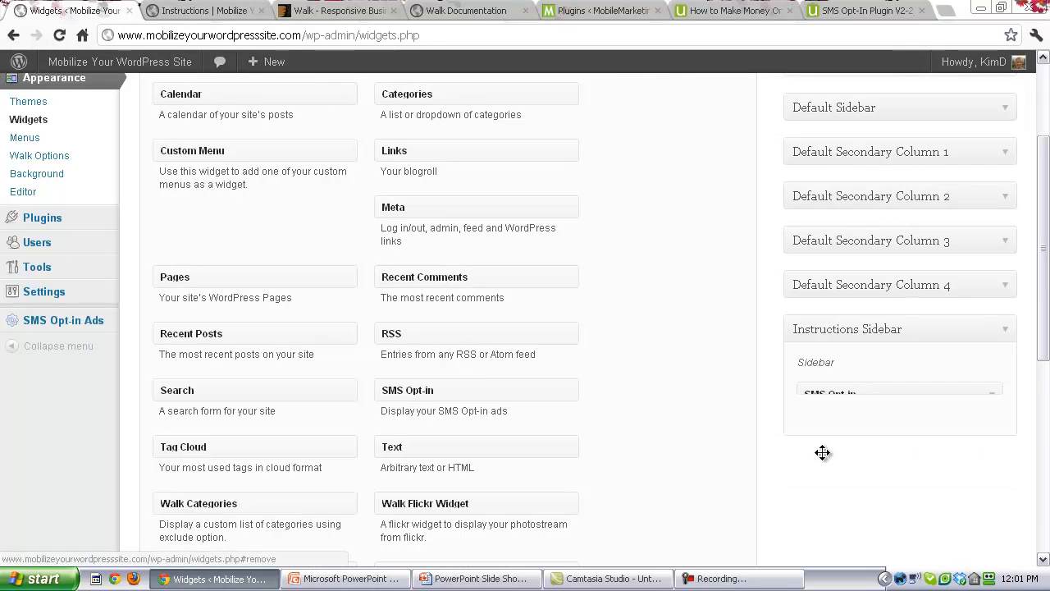
left_click(189, 11)
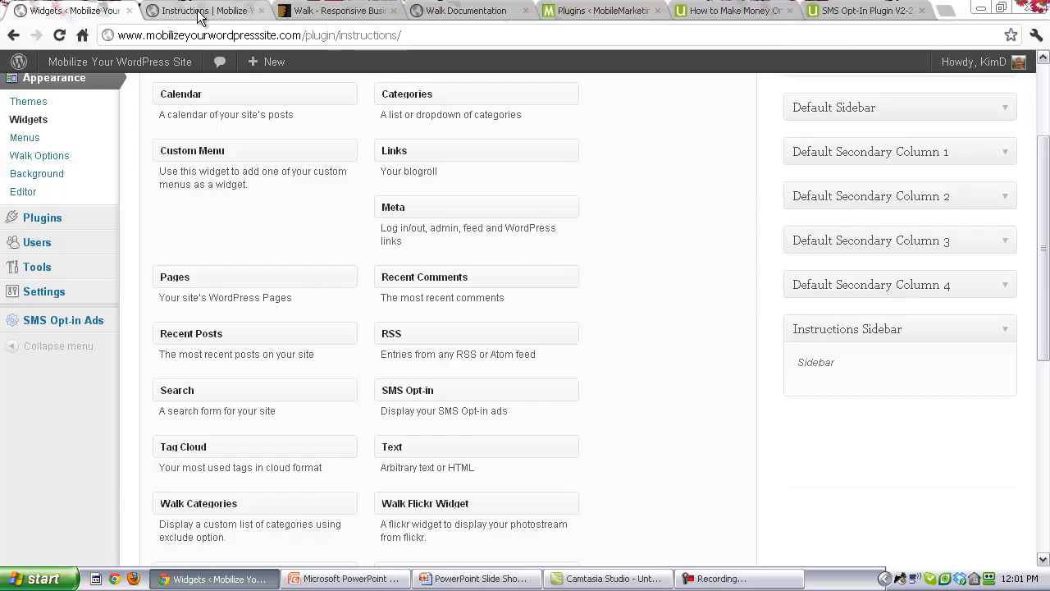
left_click(58, 36)
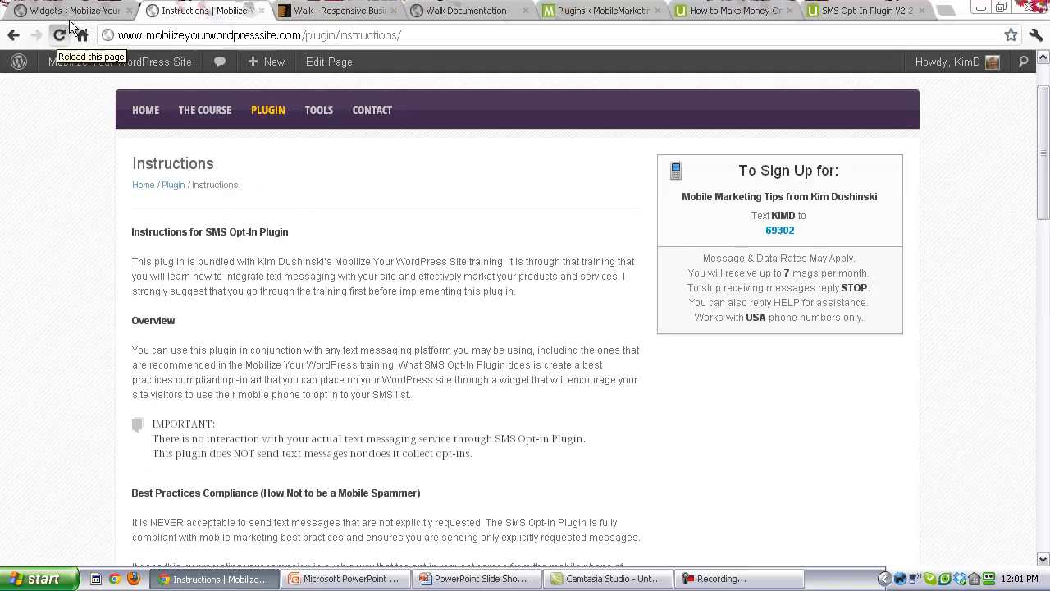
left_click(61, 35)
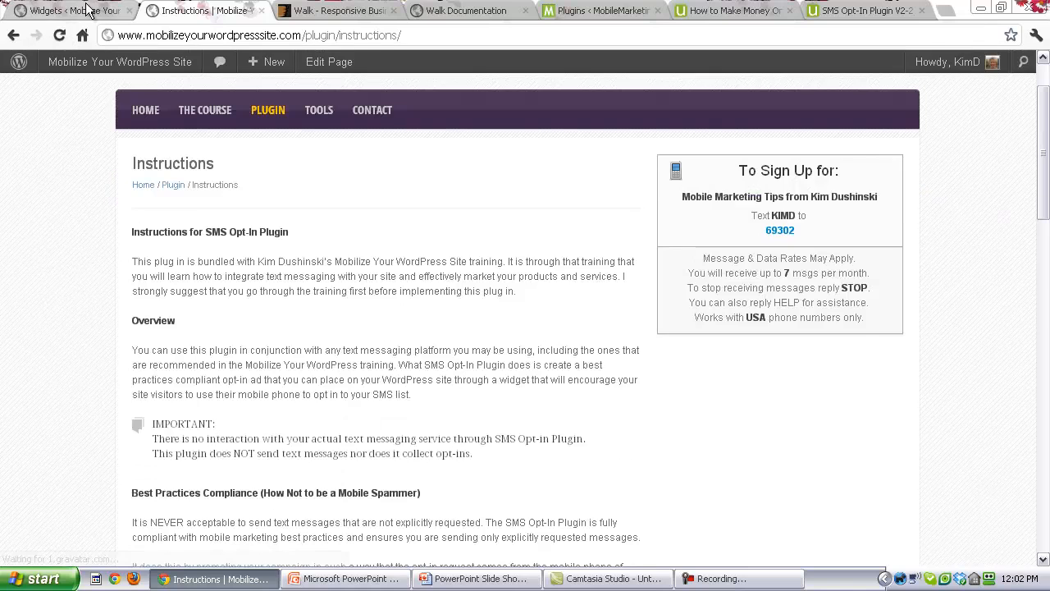
Return to the widget settings and open the SMS Opt-in Ads section of the WordPress admin.
left_click(83, 8)
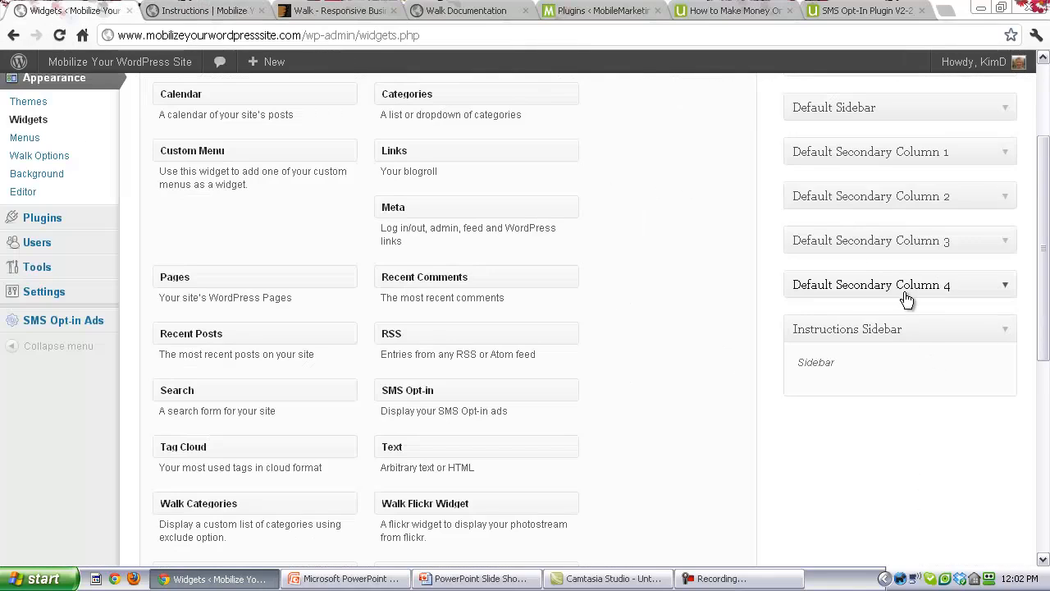
scroll(880, 284, "up", 2)
scroll(881, 285, "down", 1)
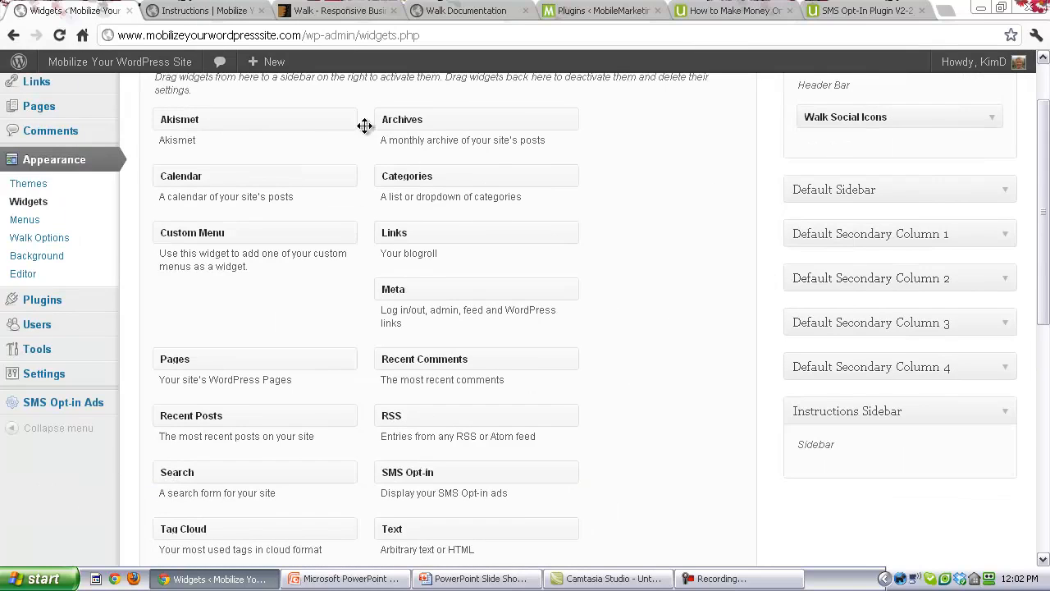
mouse_move(266, 59)
left_click(100, 402)
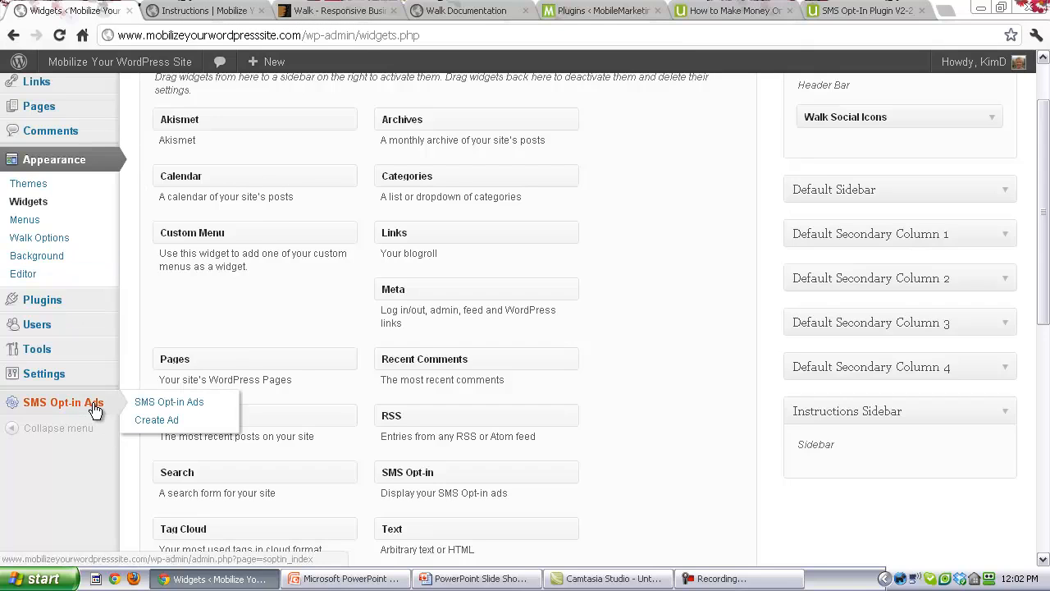